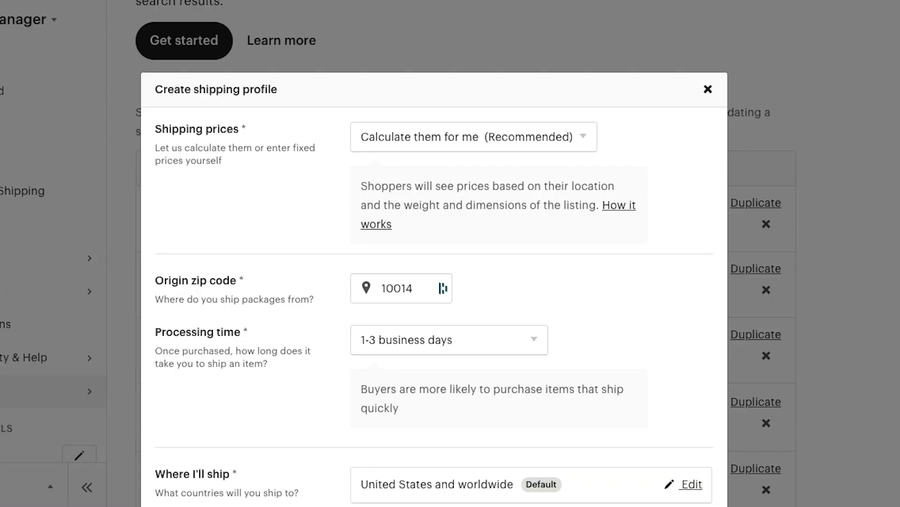
Step: Keep the profile's shipping prices calculated automatically
click(584, 137)
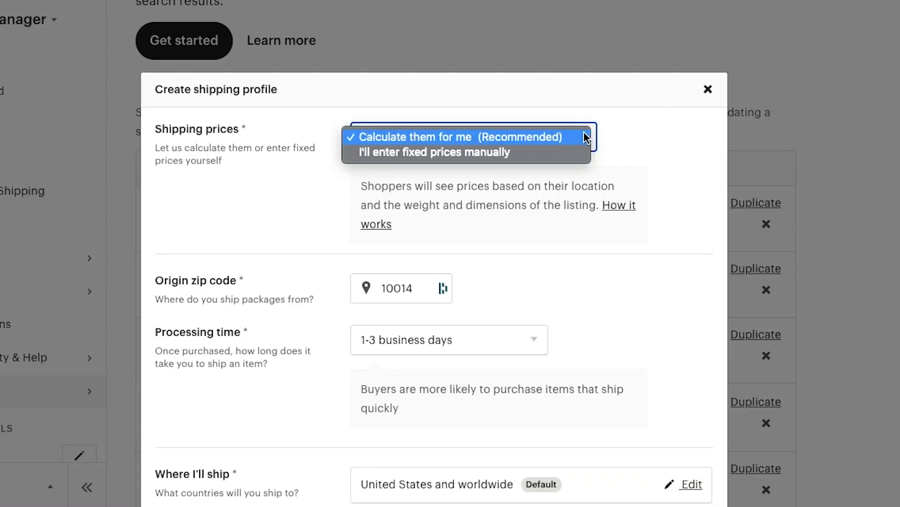
click(584, 136)
scroll(577, 278, down, 5)
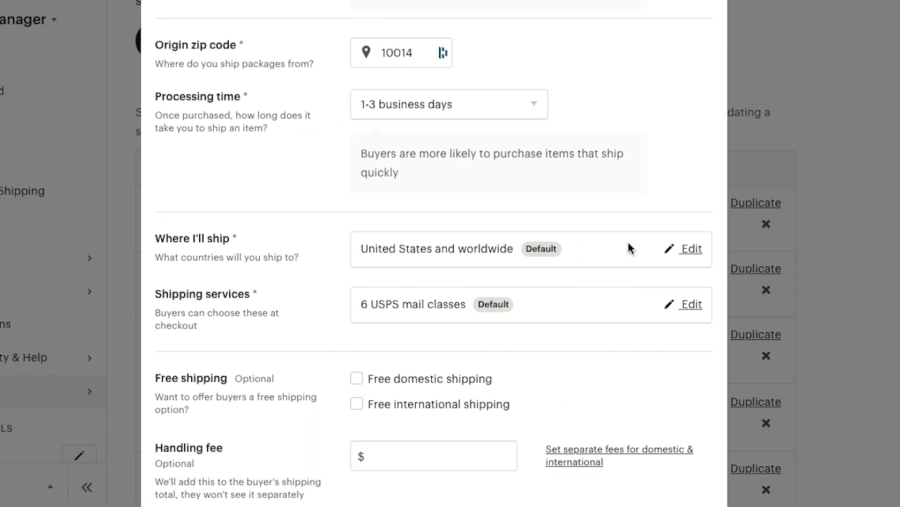
Step: Keep all destination regions selected, leaving Canada checked under North America
click(692, 249)
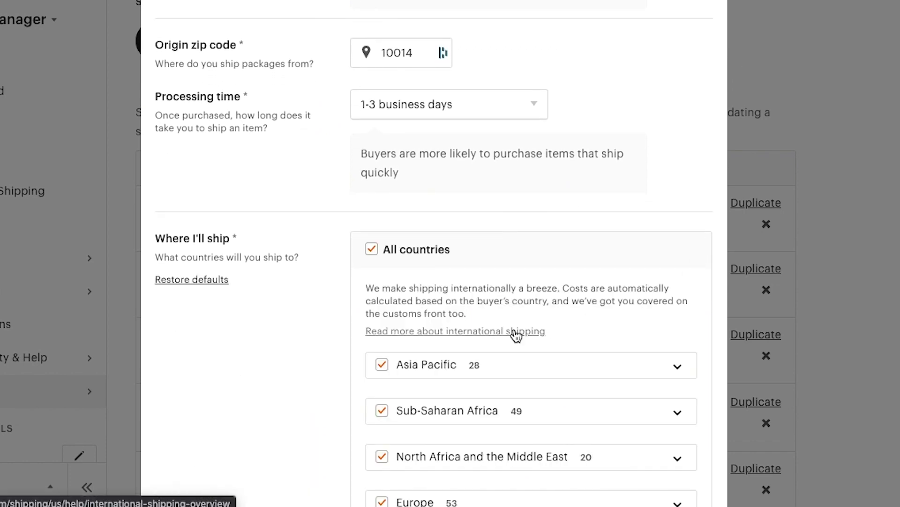
scroll(516, 335, down, 3)
scroll(435, 348, down, 1)
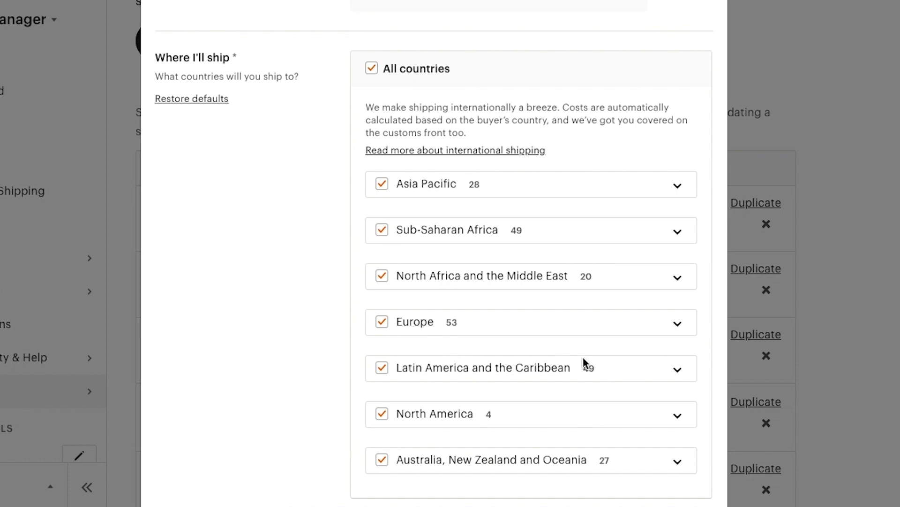
click(673, 416)
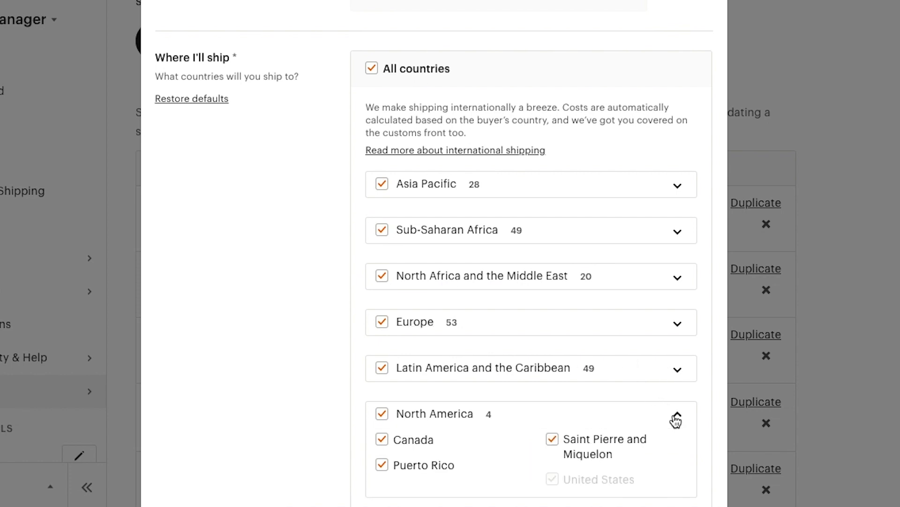
scroll(400, 464, down, 1)
click(384, 420)
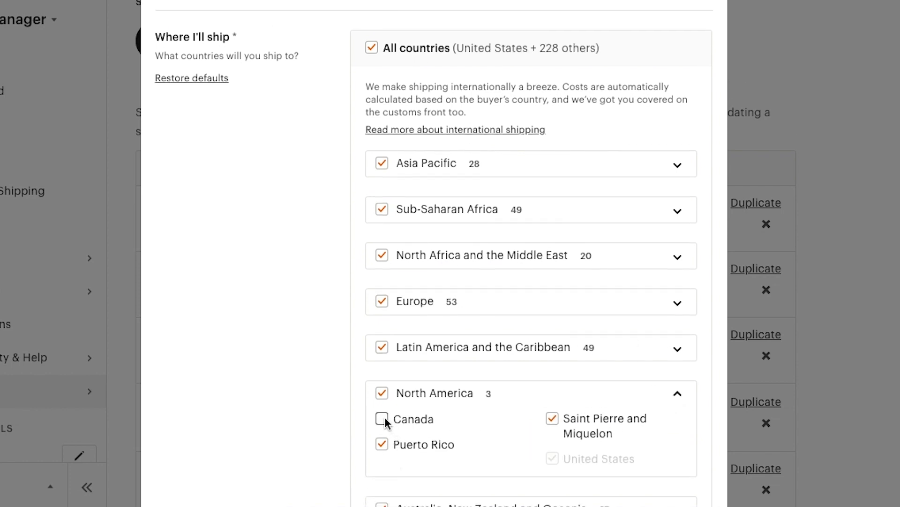
click(382, 420)
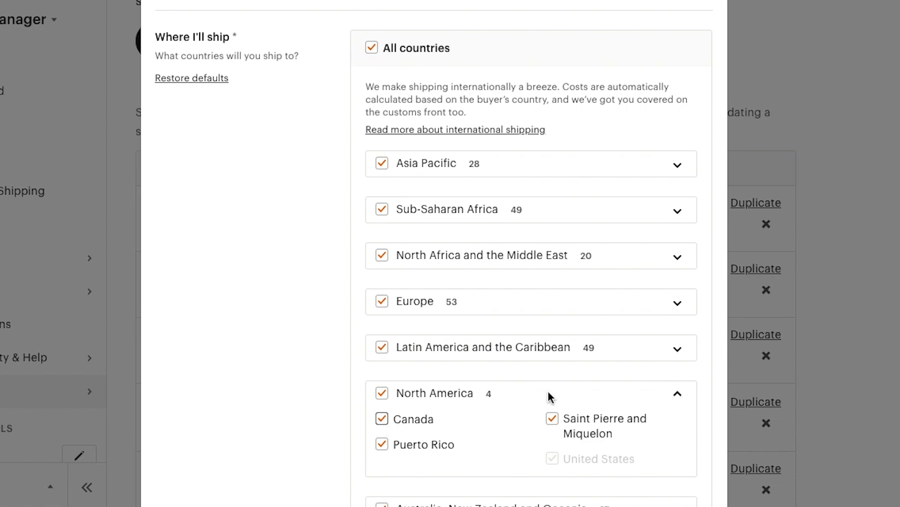
click(680, 397)
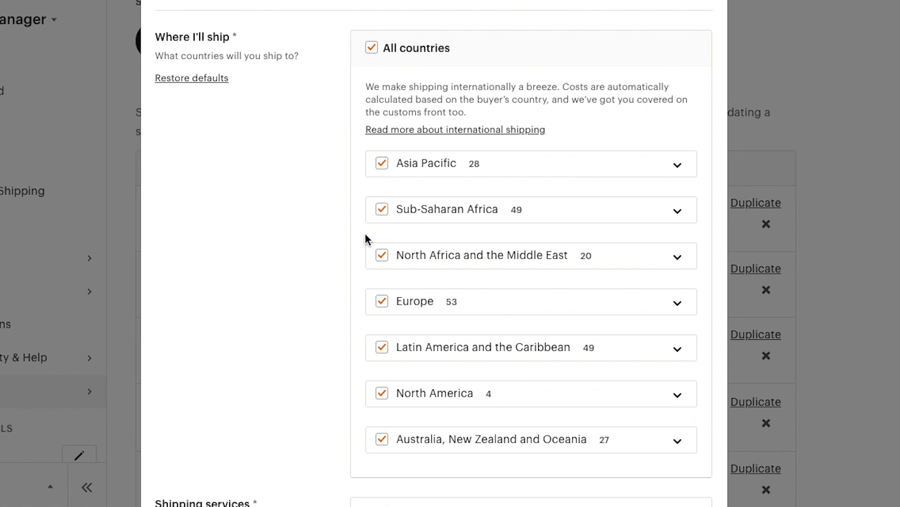
scroll(371, 216, down, 5)
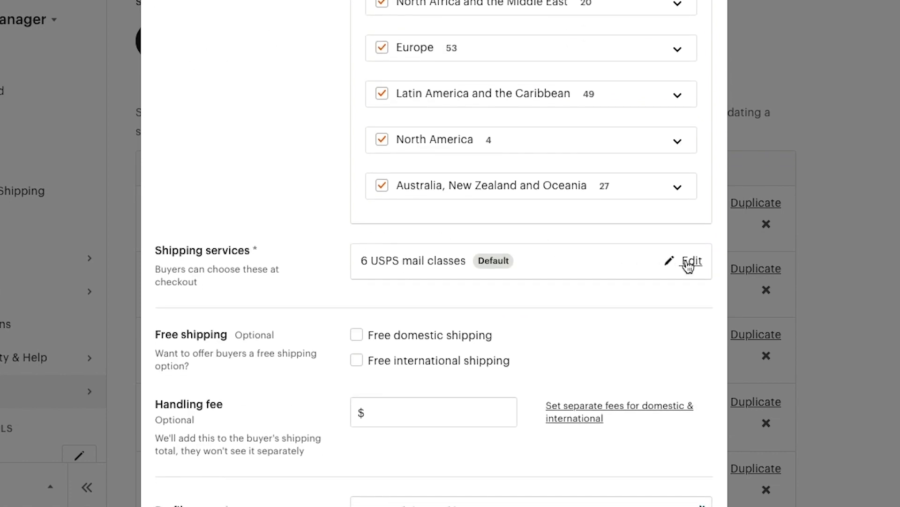
Step: Review the six default USPS mail classes and the advanced shipping services
click(692, 260)
scroll(558, 297, down, 2)
scroll(529, 375, down, 3)
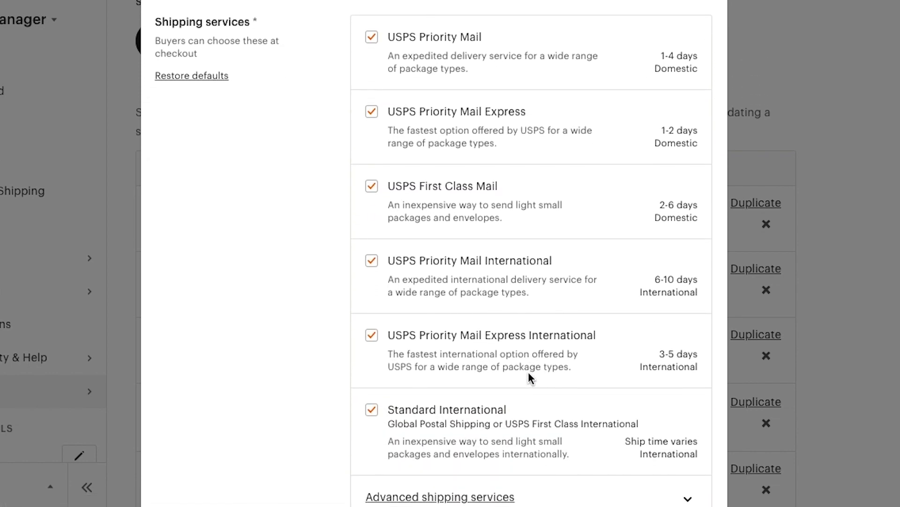
scroll(528, 372, down, 1)
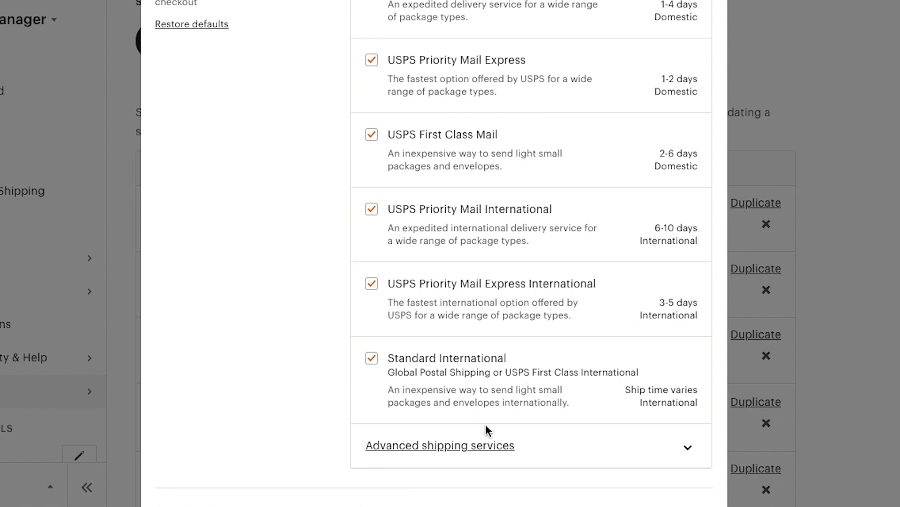
click(492, 448)
scroll(493, 450, down, 3)
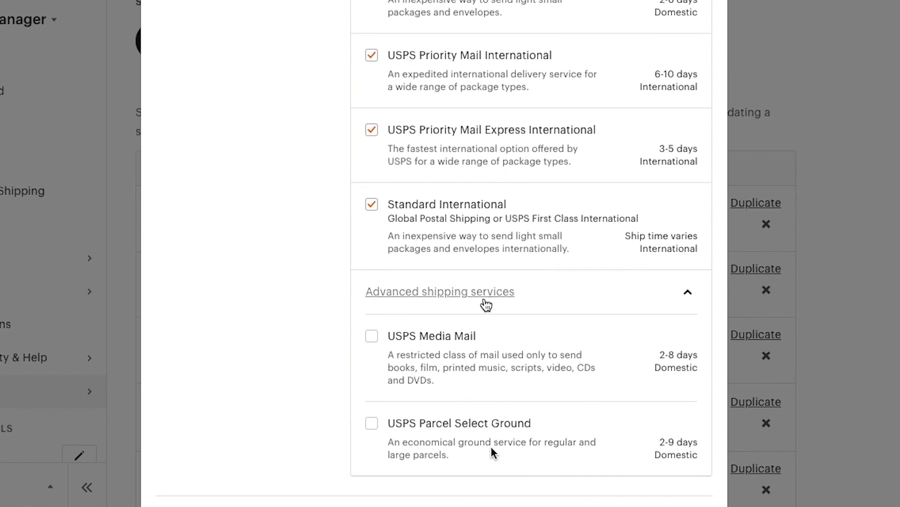
click(486, 300)
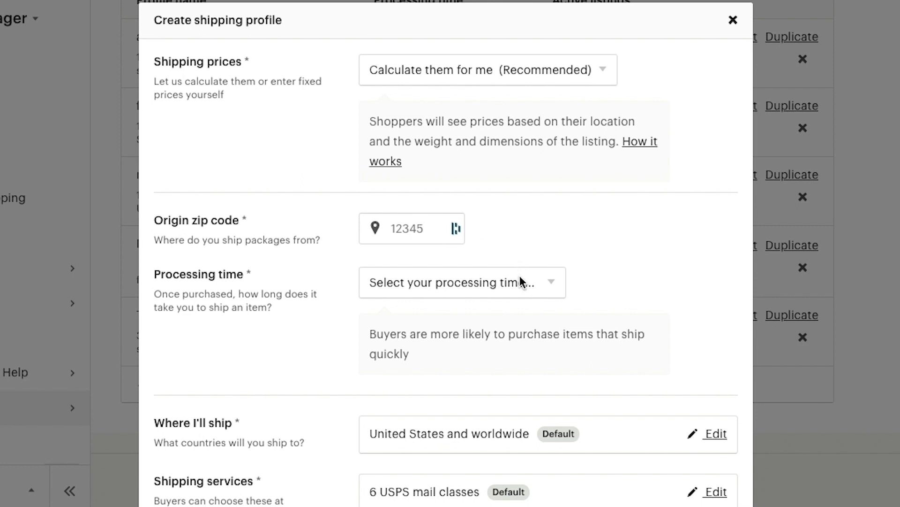
Step: Choose 1-3 business days as the processing time after checking the custom range options
click(548, 280)
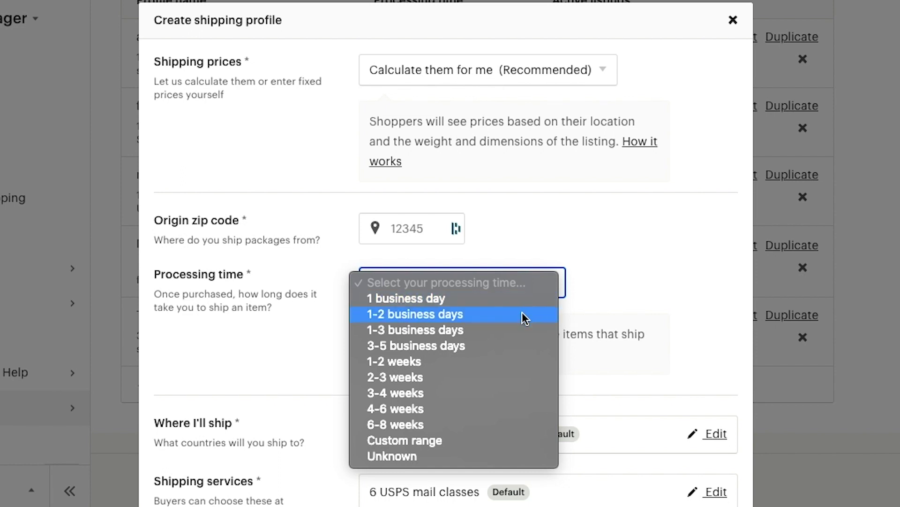
click(486, 440)
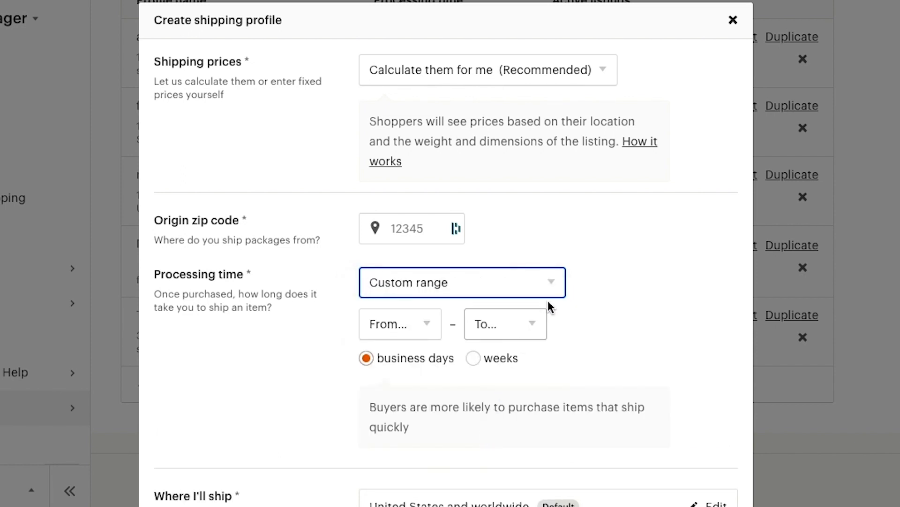
click(427, 324)
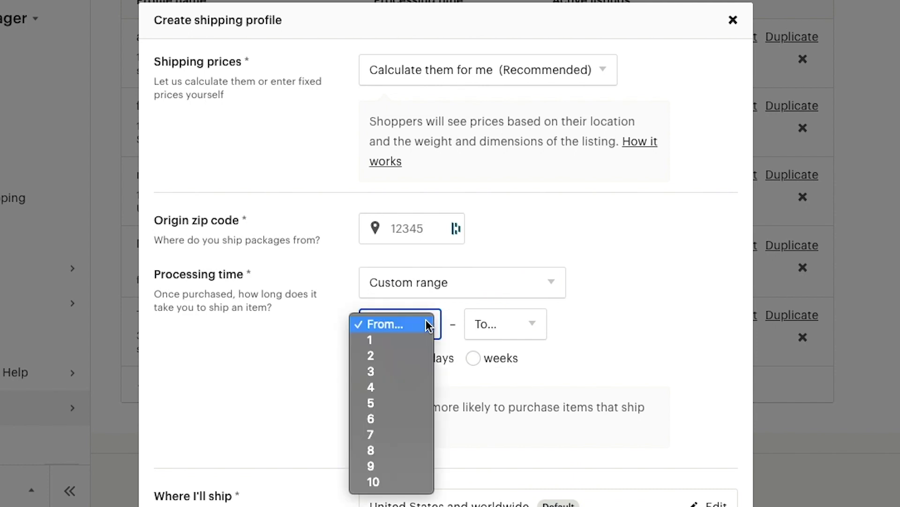
click(534, 323)
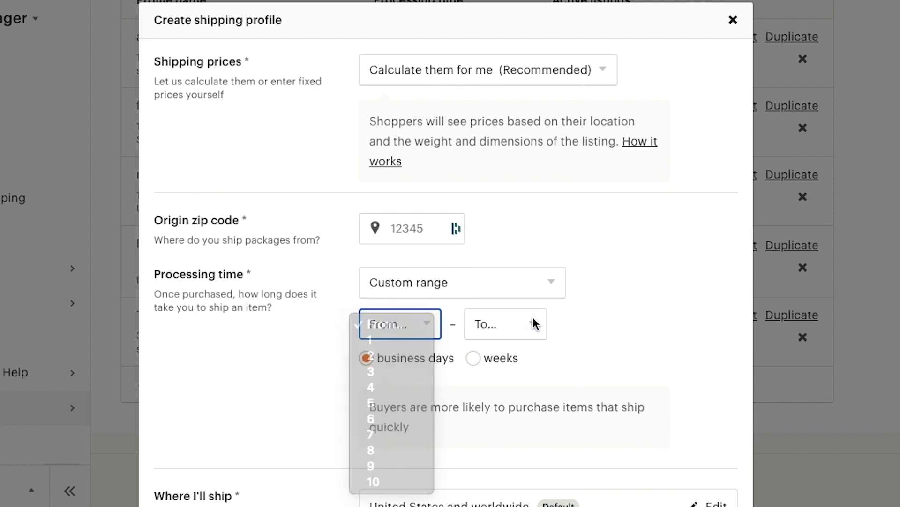
click(534, 323)
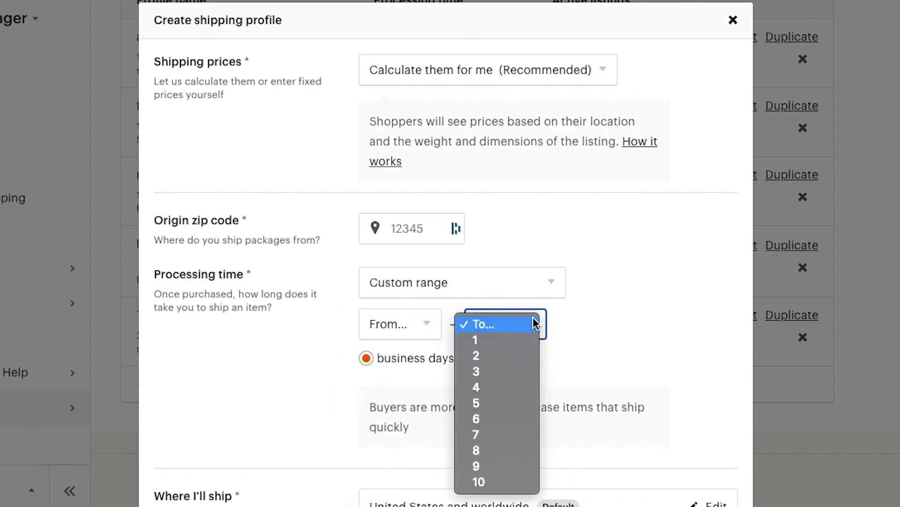
click(591, 323)
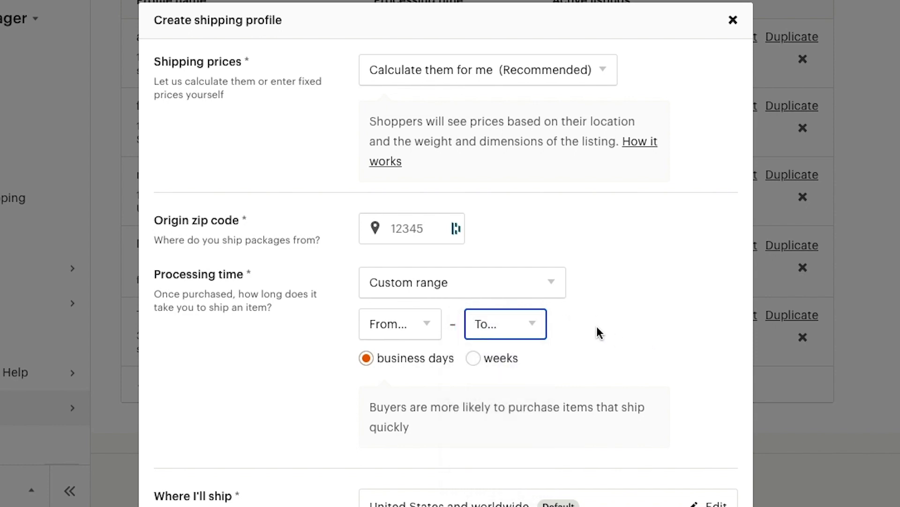
click(543, 290)
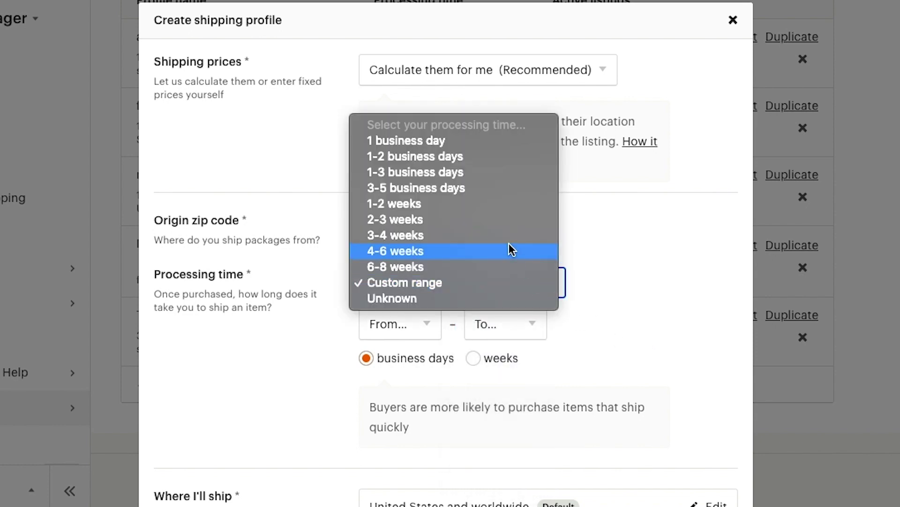
click(476, 172)
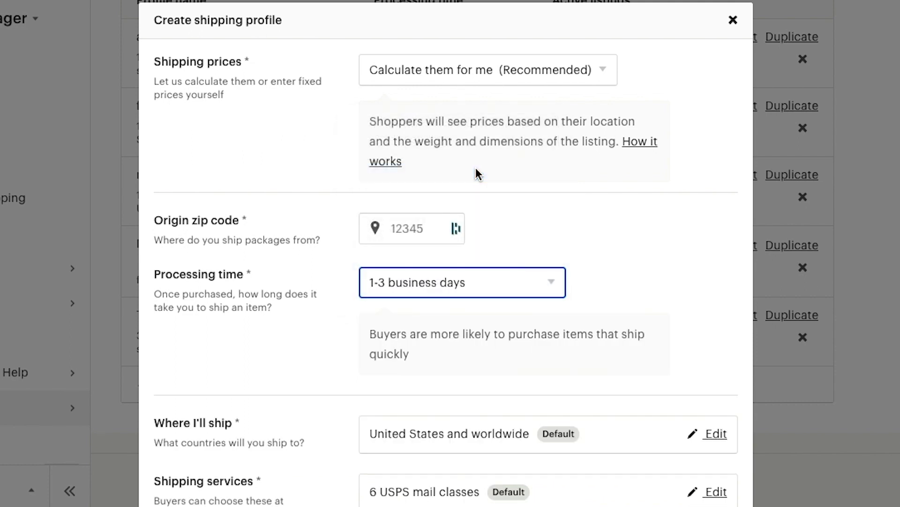
click(689, 245)
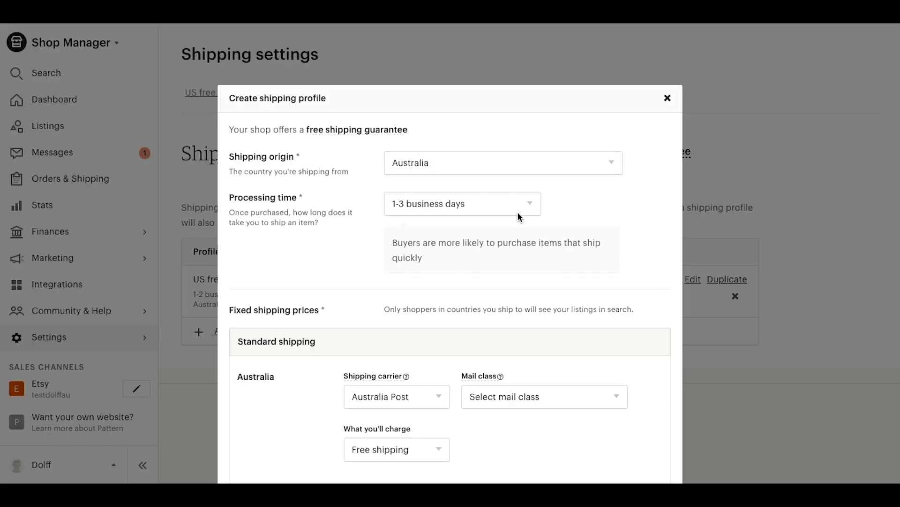
Step: Ship within Australia by Australia Post Parcel Post at a fixed AU$6.00
scroll(533, 381, down, 3)
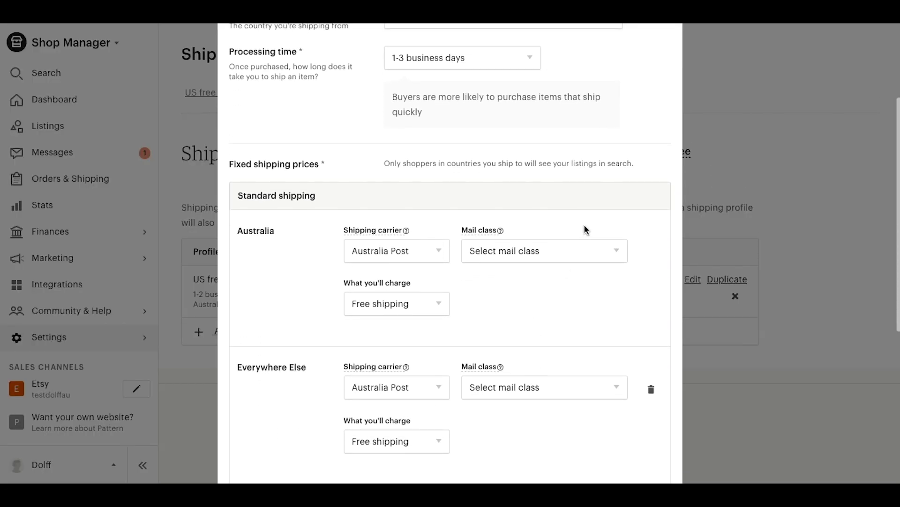
click(577, 262)
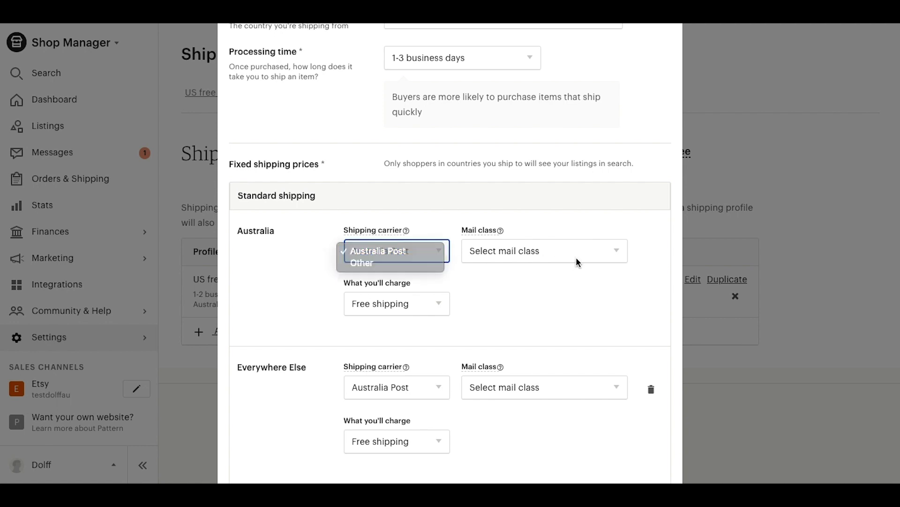
click(582, 251)
click(585, 287)
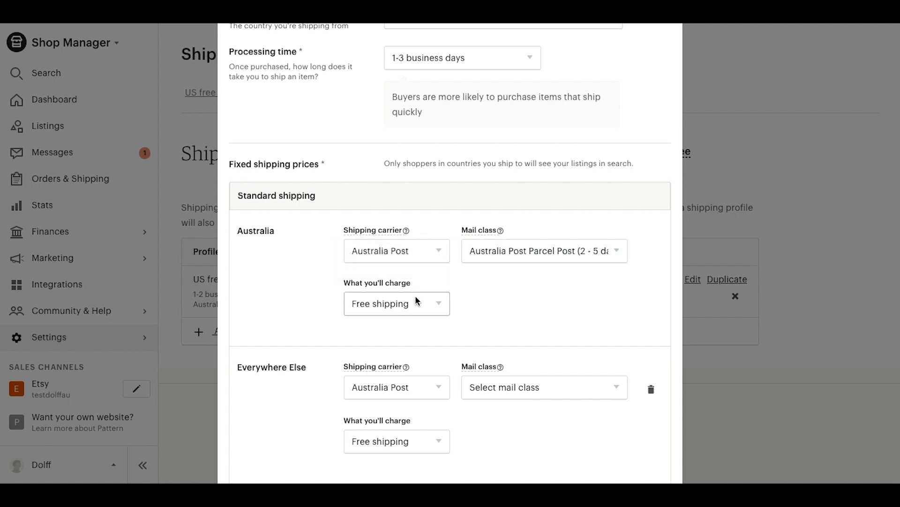
click(416, 300)
click(410, 291)
click(501, 308)
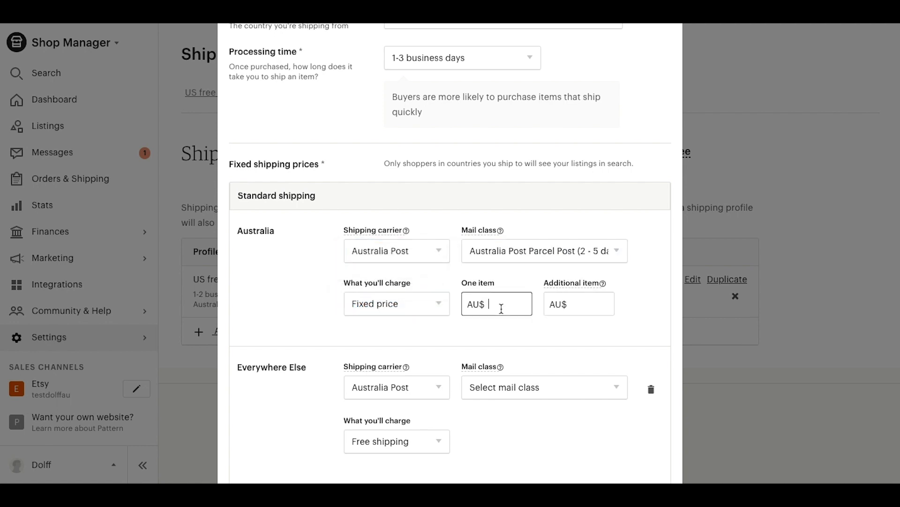
text(6)
click(500, 331)
scroll(501, 332, down, 4)
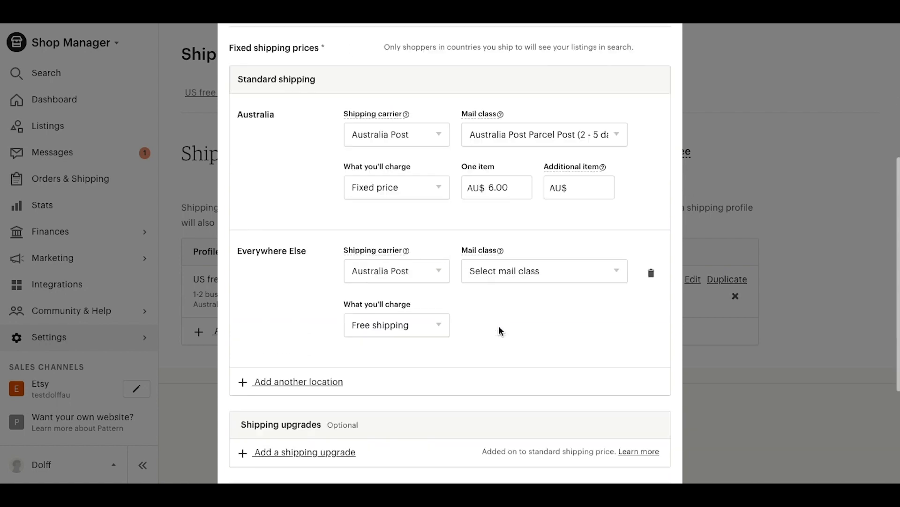
Step: Charge Everywhere Else a fixed 11 via International Post Standard, plus 3 per extra item
click(493, 213)
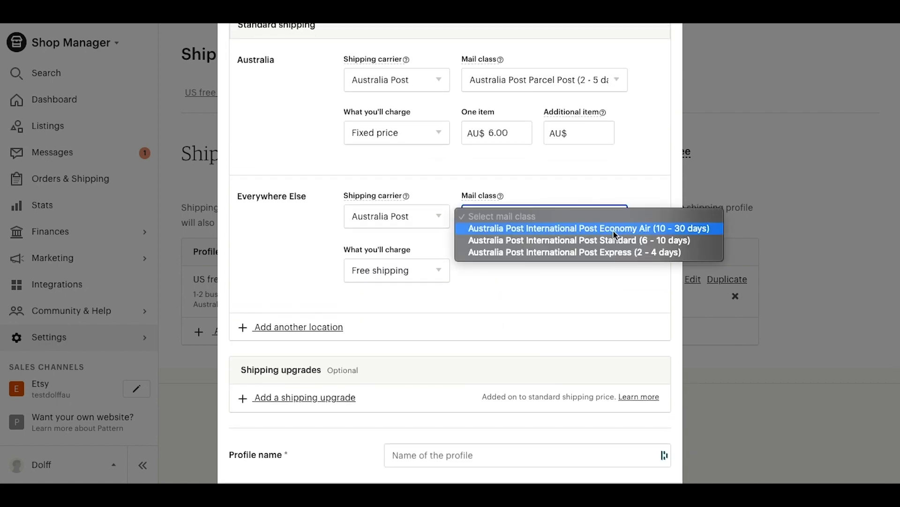
click(563, 239)
click(426, 270)
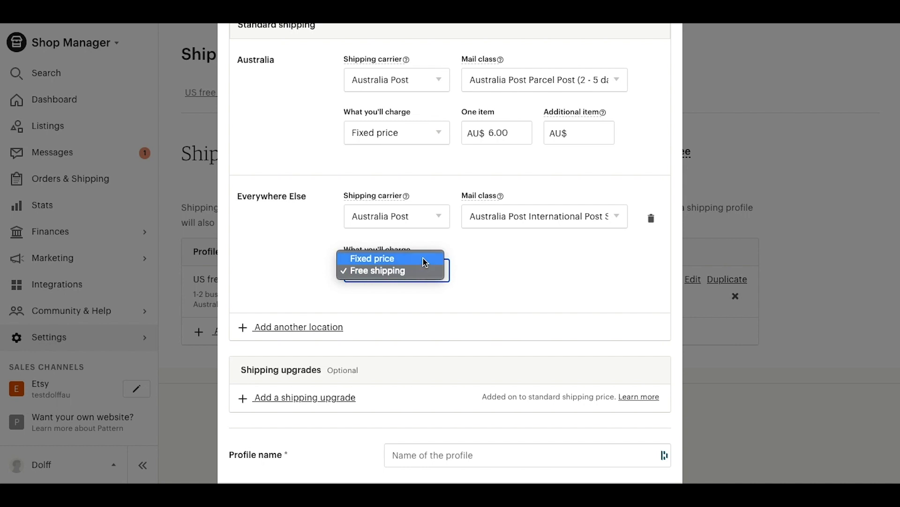
click(424, 257)
click(510, 265)
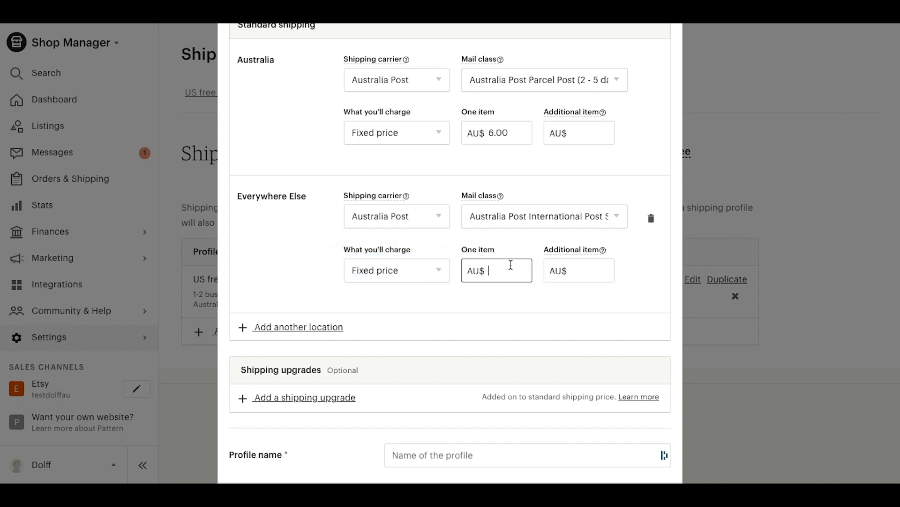
text(11)
click(584, 263)
text(3)
click(579, 300)
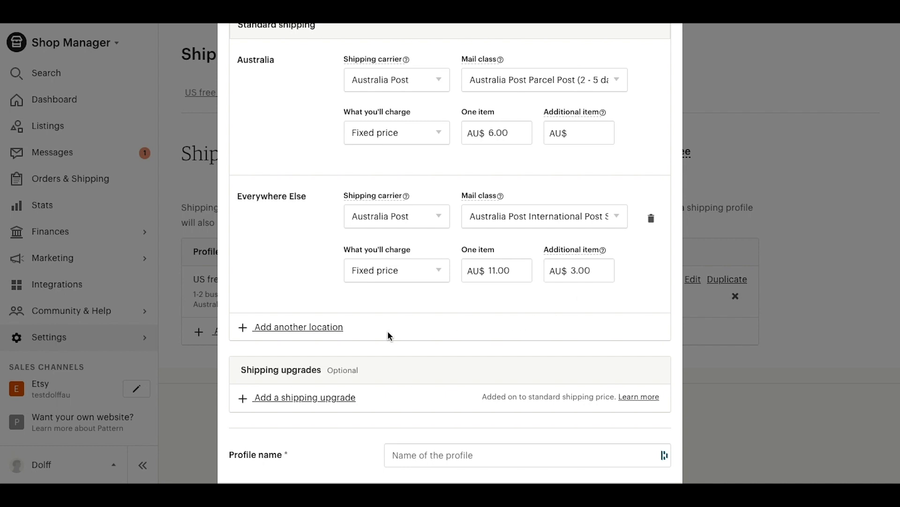
Step: Add United States as a destination with International Post Standard and free shipping
click(329, 327)
scroll(325, 336, down, 3)
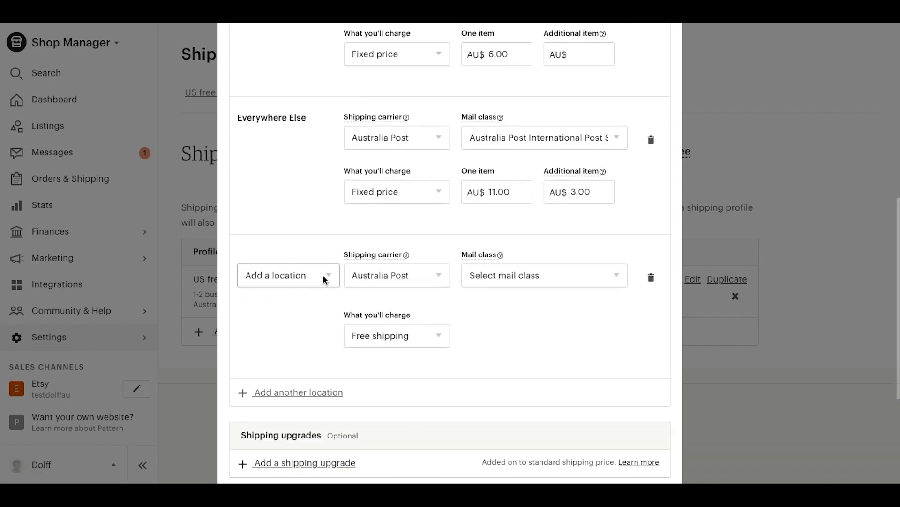
click(323, 278)
scroll(314, 368, down, 4)
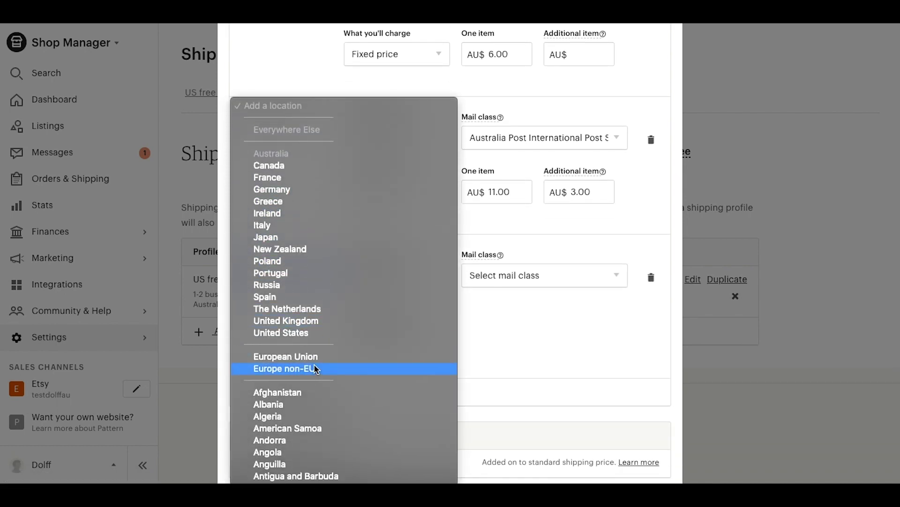
click(317, 333)
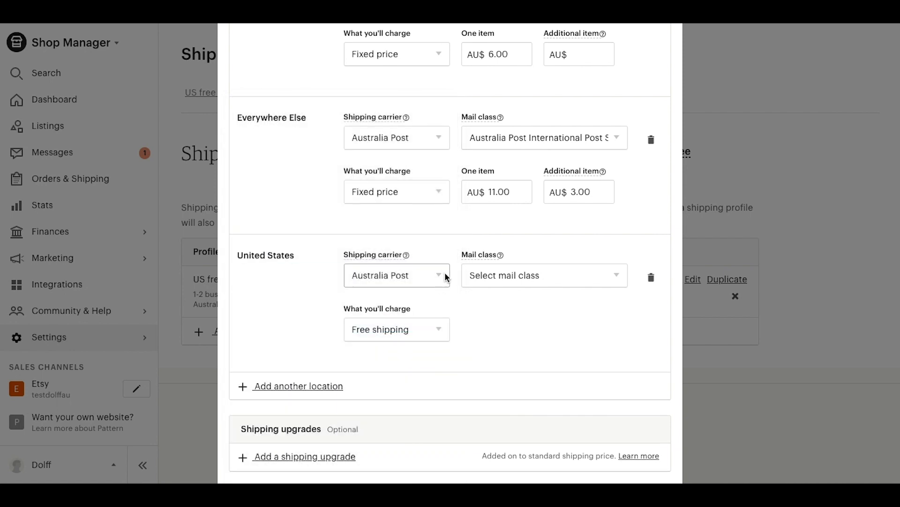
click(515, 276)
click(554, 299)
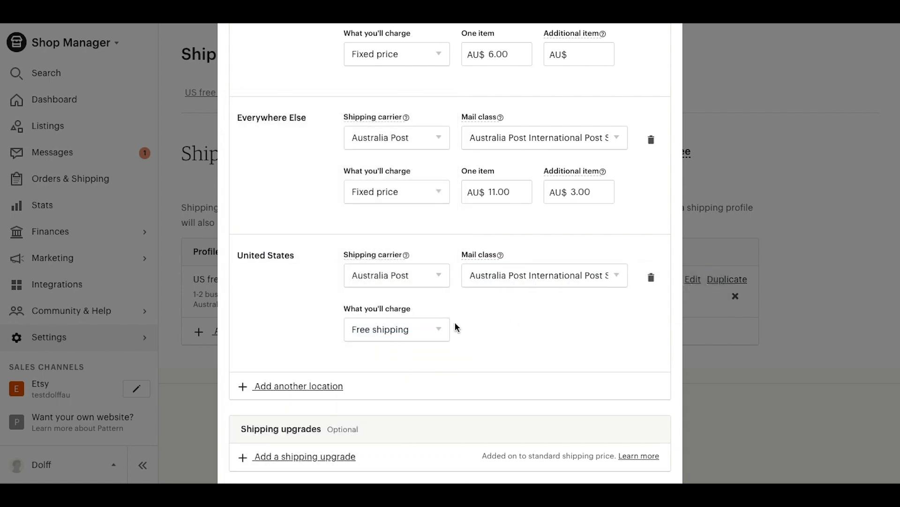
click(422, 328)
click(423, 329)
Step: Delete the old Everywhere Else row and add Everywhere Else back as a new destination
click(651, 140)
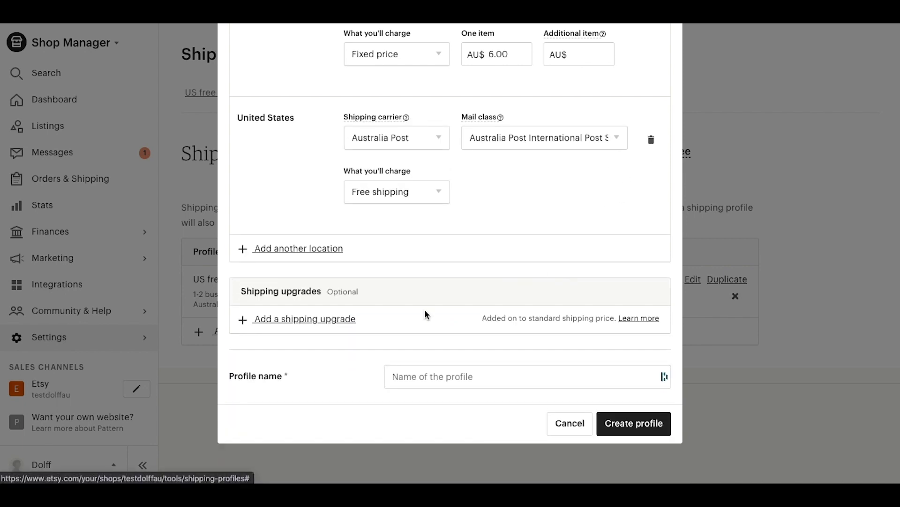
click(296, 254)
click(317, 275)
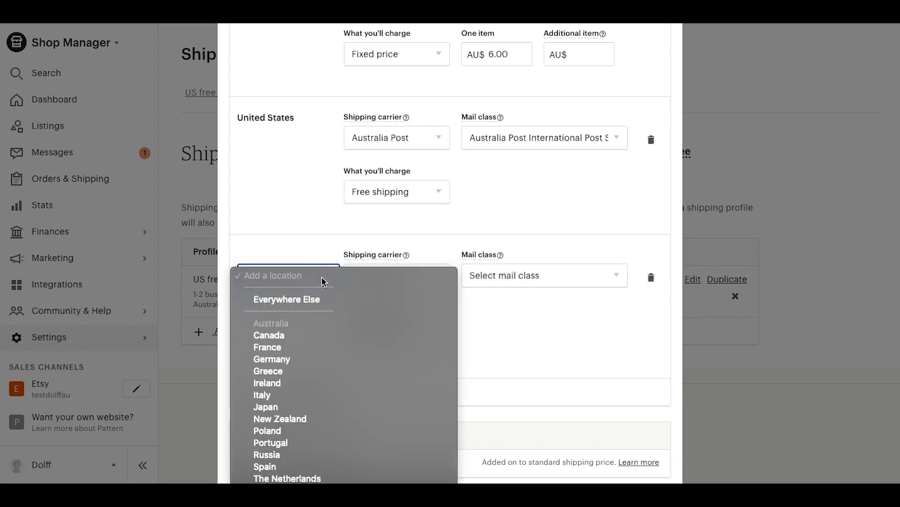
click(322, 299)
Step: Charge Everywhere Else a fixed AU$8.00 via International Post Standard, plus AU$3.00 per extra item
click(583, 279)
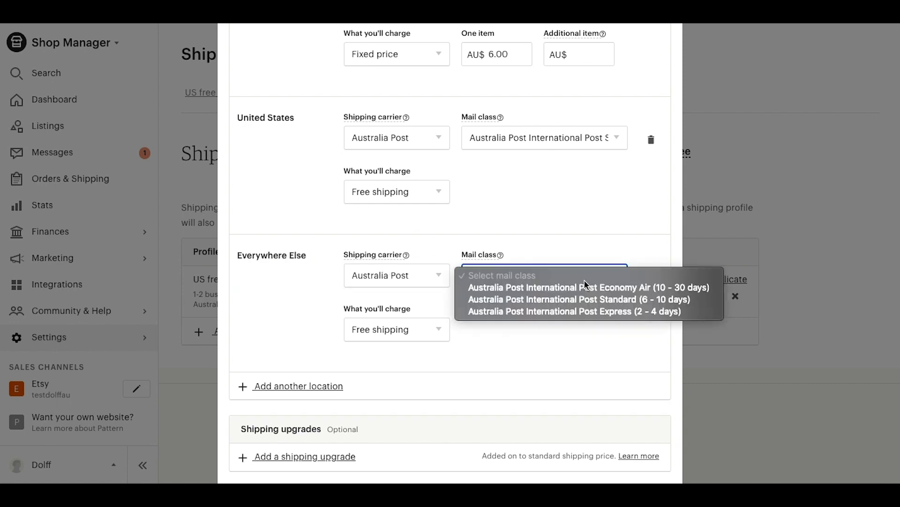
click(584, 298)
click(428, 330)
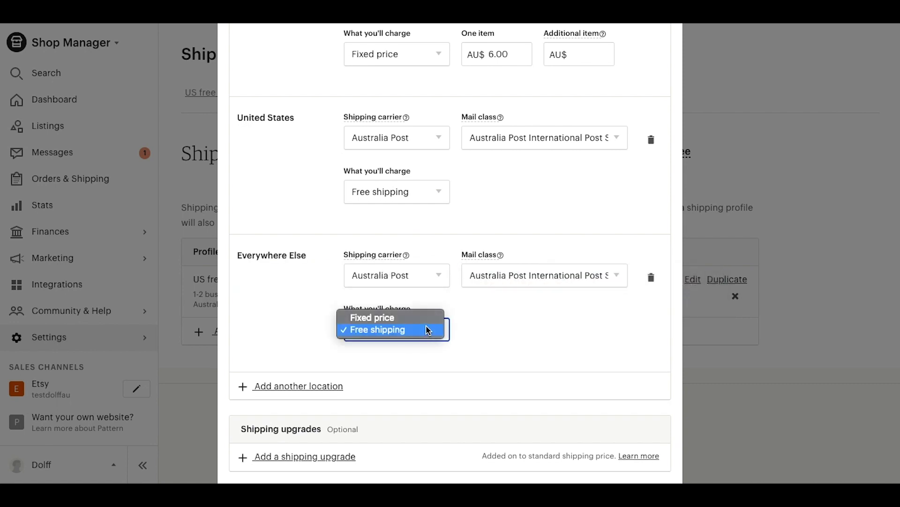
click(424, 317)
click(512, 331)
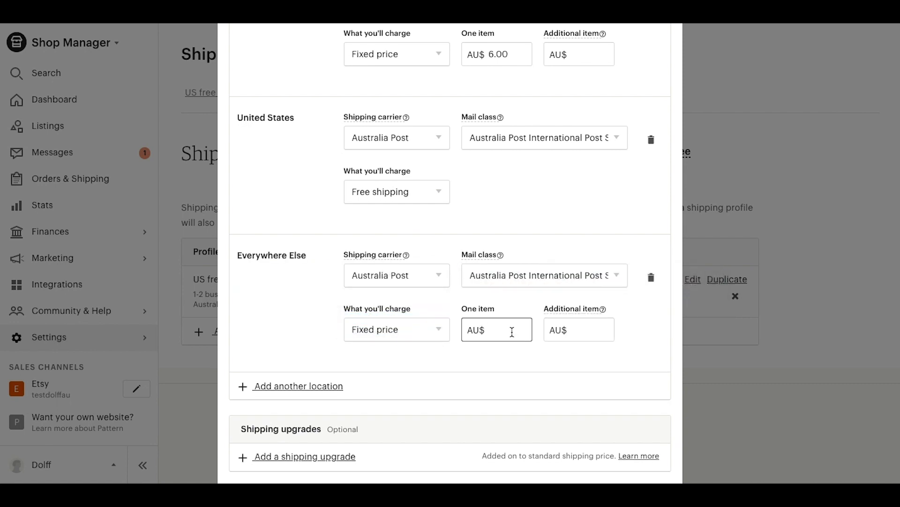
text(8)
click(586, 330)
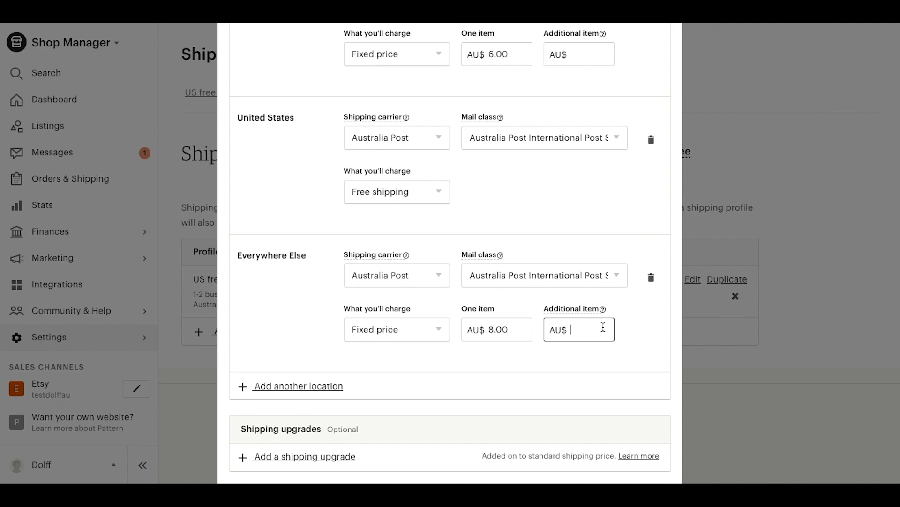
text(3)
click(564, 376)
scroll(564, 375, down, 4)
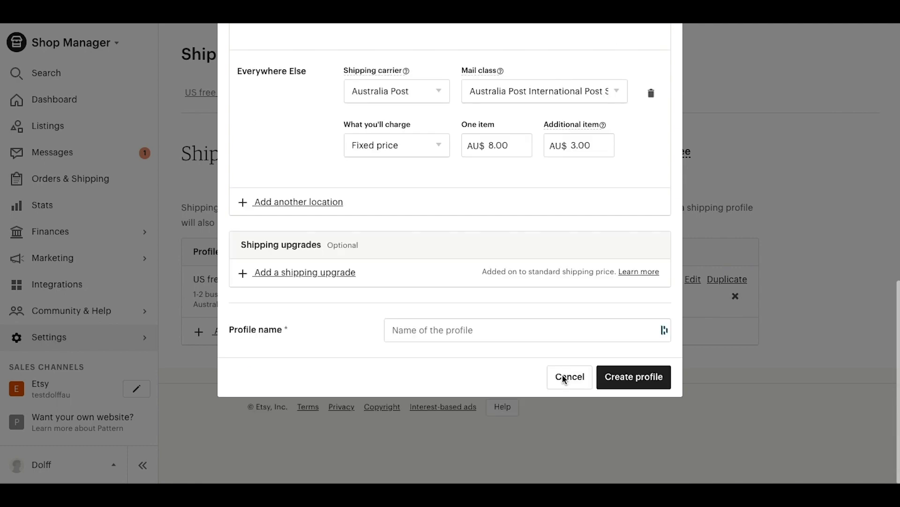
Step: Add an International upgrade via International Post Express at AU$20.00 plus AU$5.00 per extra item
click(333, 269)
scroll(497, 328, down, 1)
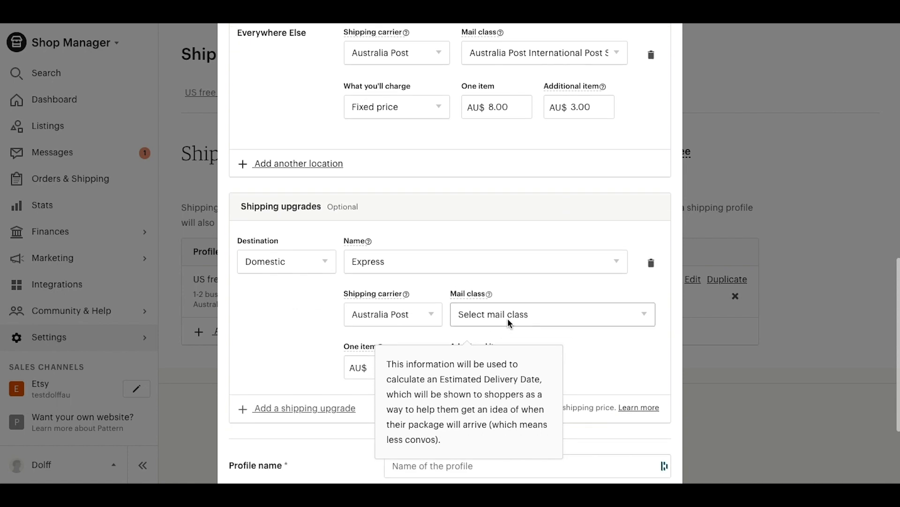
click(316, 263)
click(318, 273)
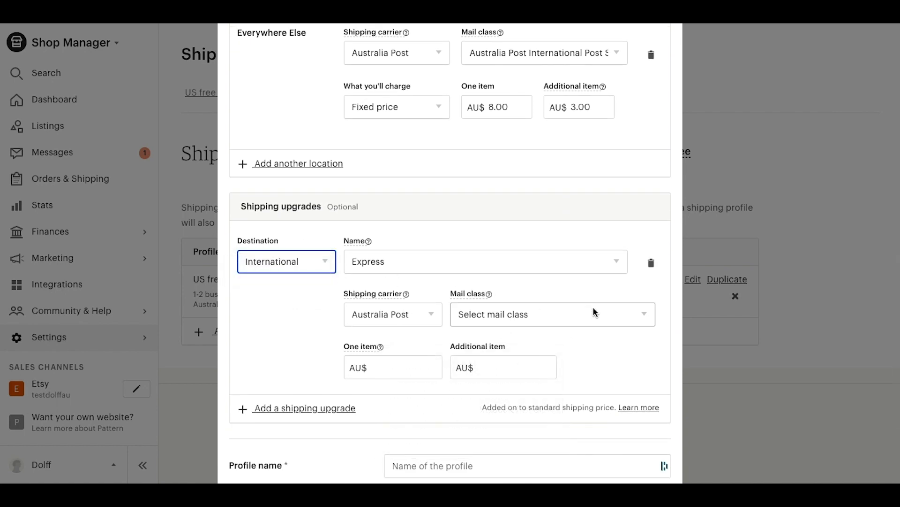
click(614, 314)
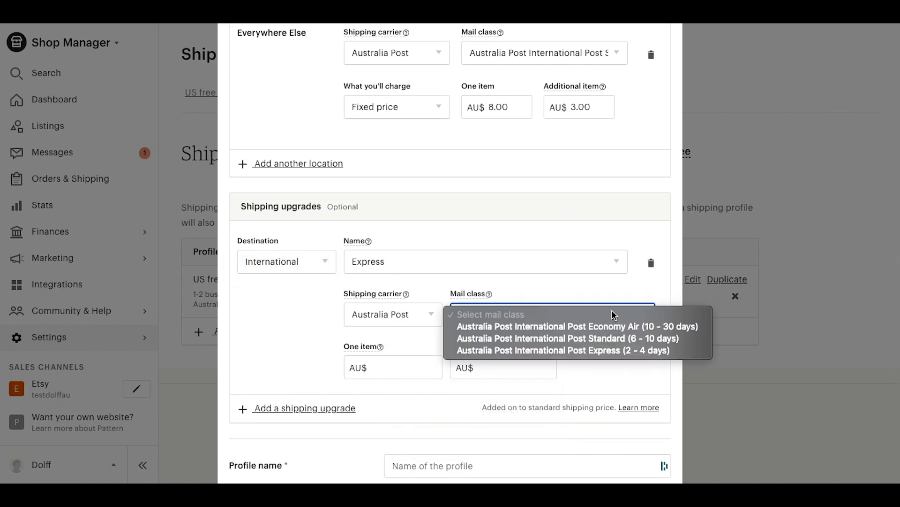
click(610, 350)
click(415, 369)
text(20)
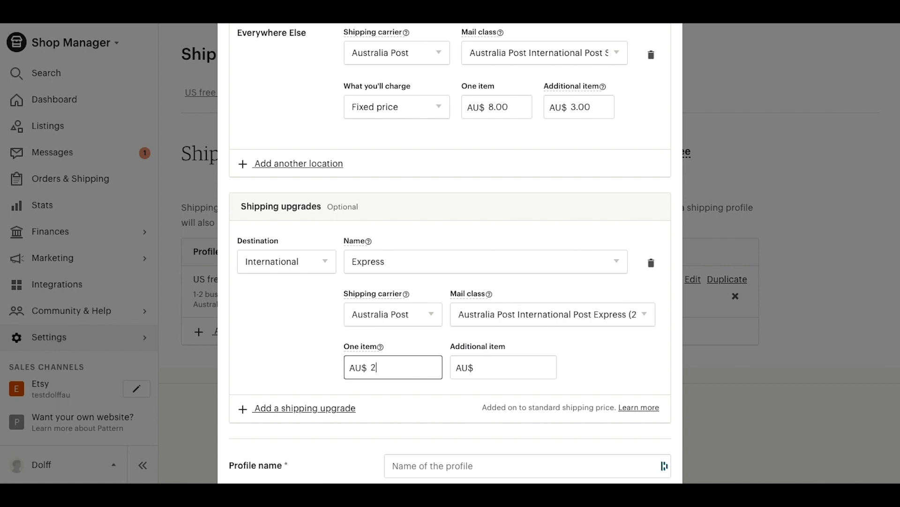
click(495, 365)
text(5)
click(617, 352)
scroll(617, 353, down, 1)
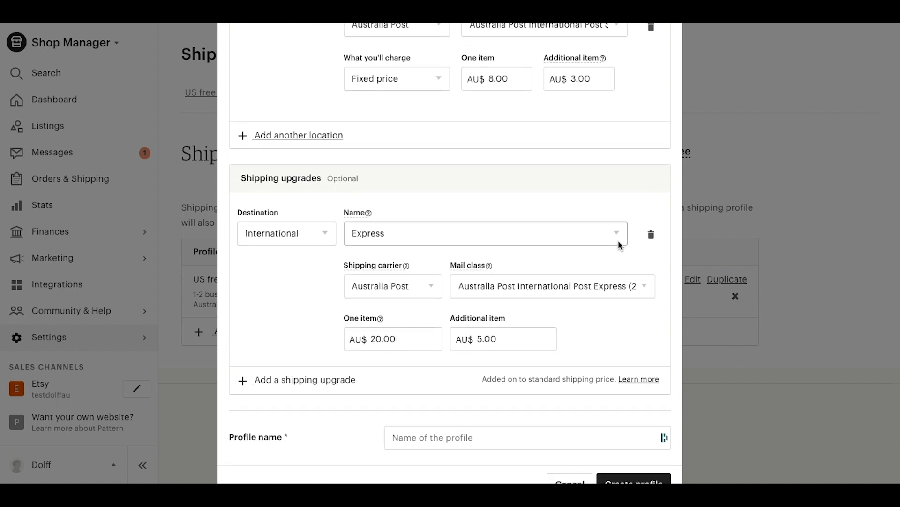
scroll(621, 232, down, 1)
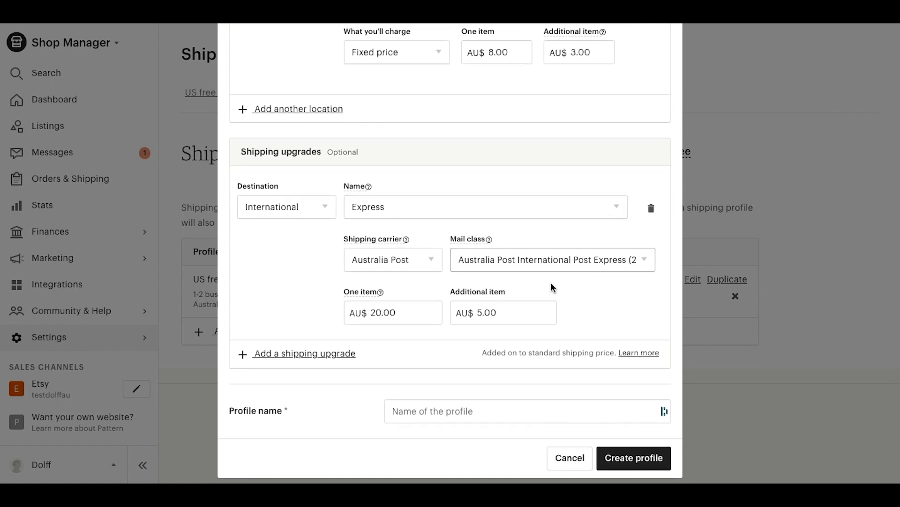
Step: Give the upgrade the custom name 'Expedited'
click(618, 210)
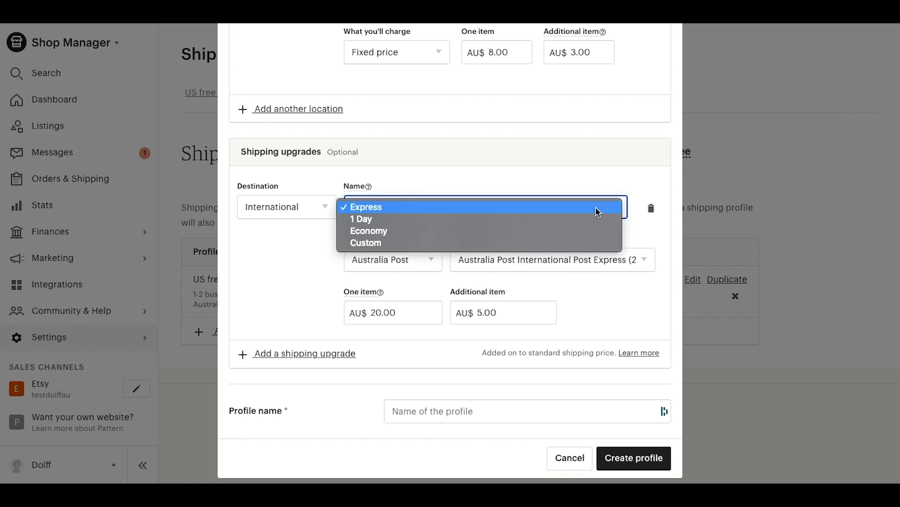
click(583, 242)
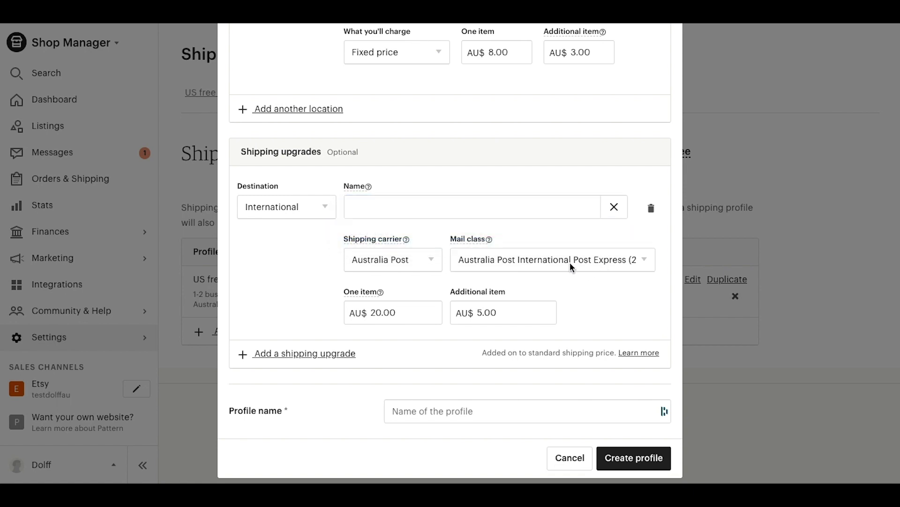
click(563, 202)
text(Expedited)
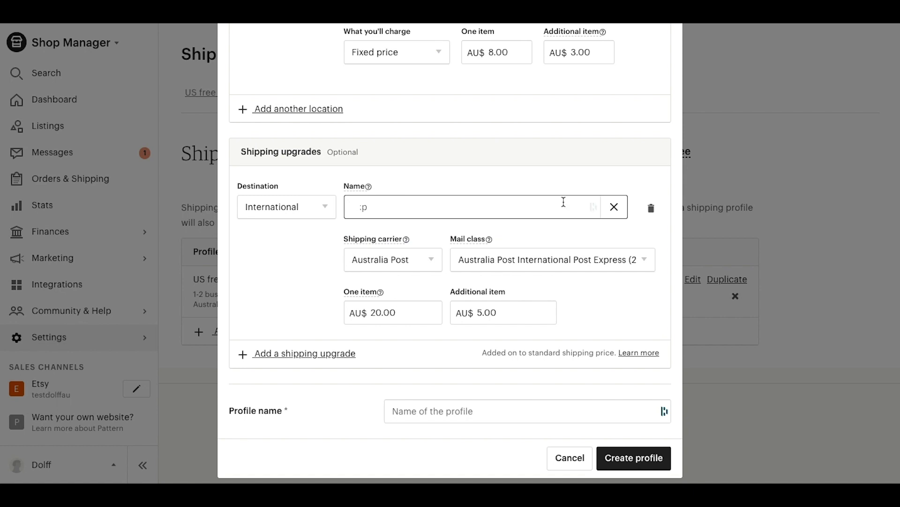
click(633, 296)
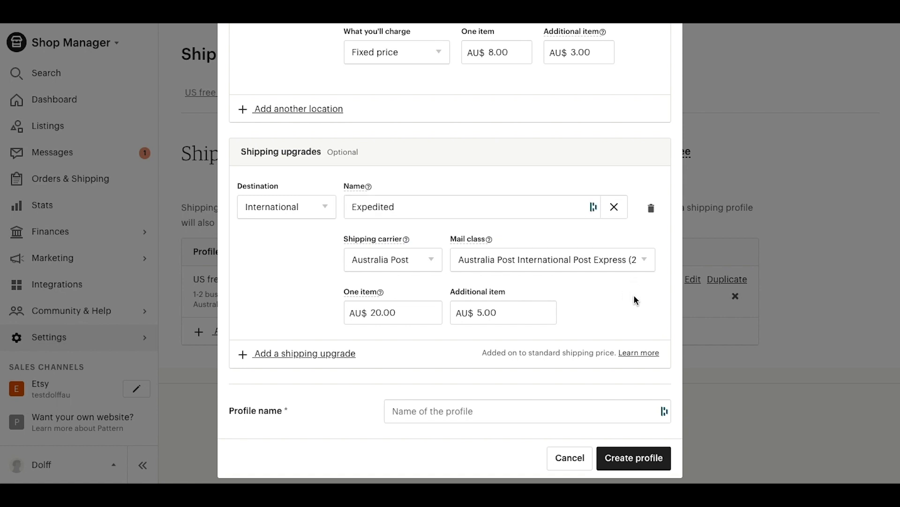
scroll(529, 321, down, 1)
Step: Name the profile 'Free Shipping US' and create it
click(486, 362)
text(Freww)
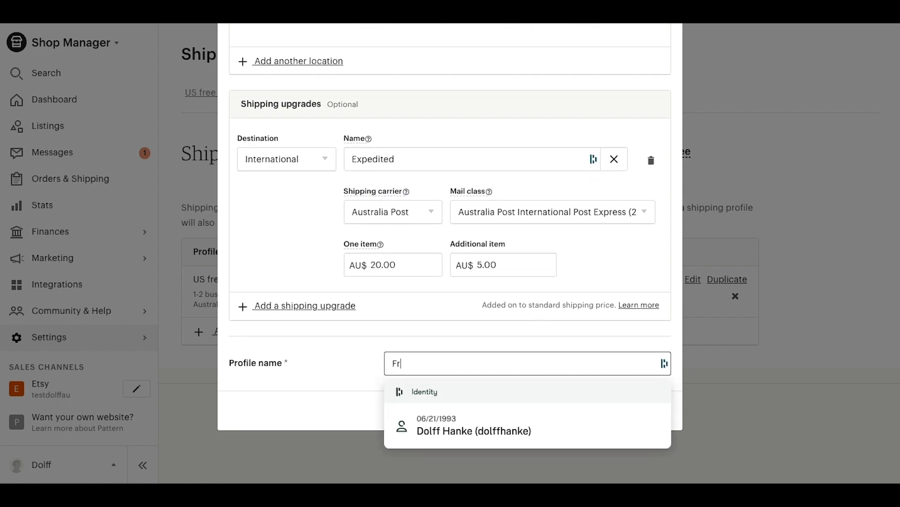
key(BackSpace)
key(BackSpace)
key(BackSpace)
text(e Shipp)
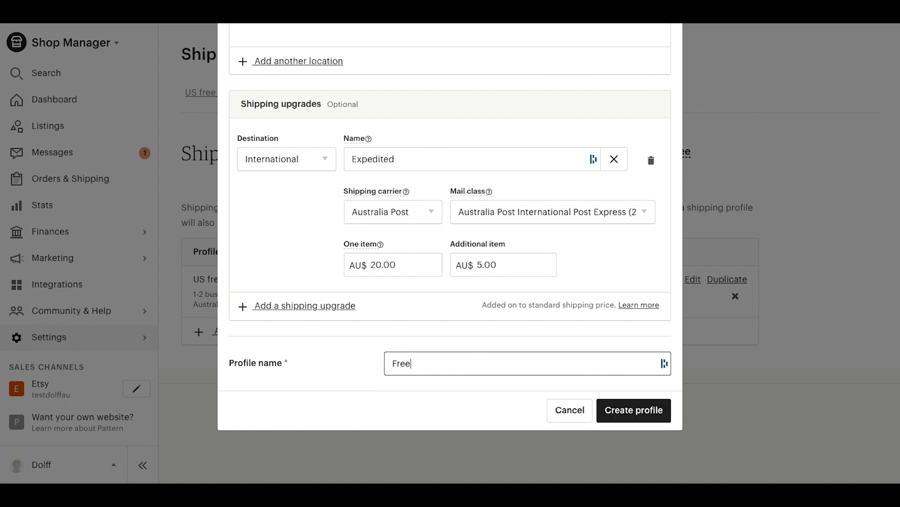
text(ing US)
click(642, 414)
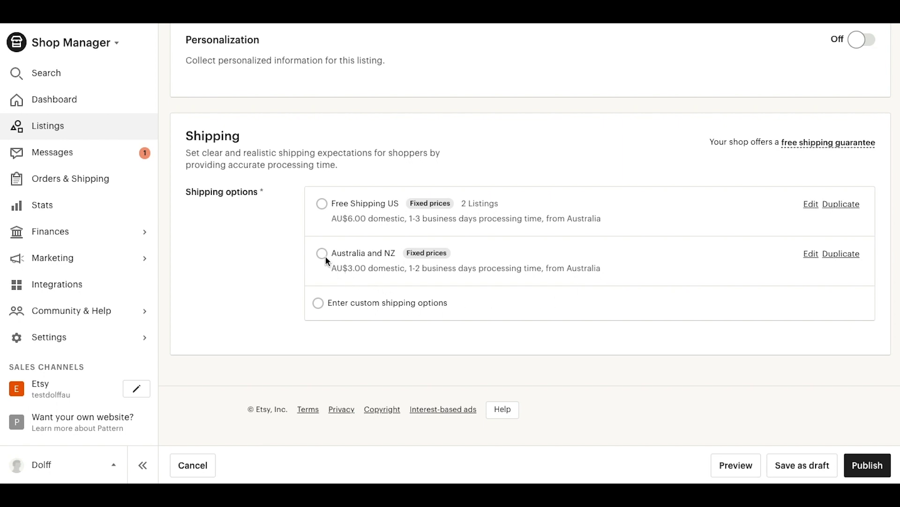
Step: Assign Free Shipping US to the listing and review its settings without changing anything
click(322, 205)
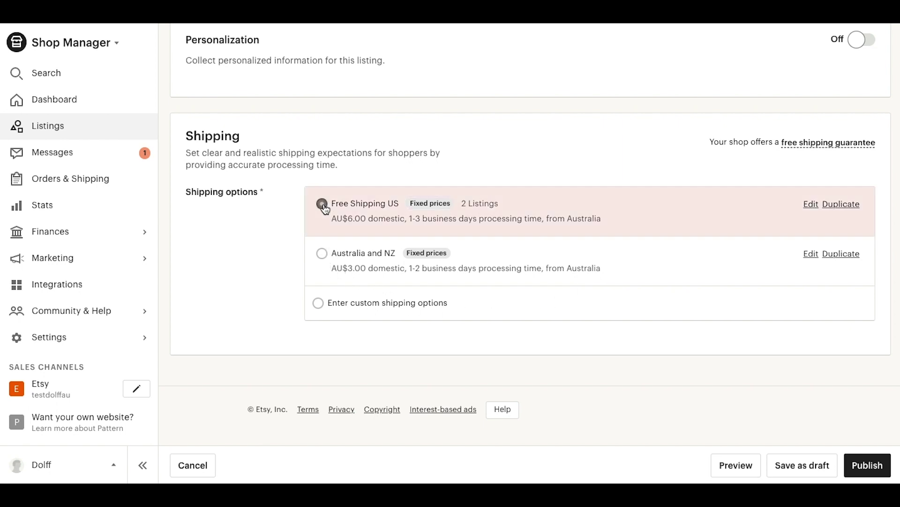
click(808, 207)
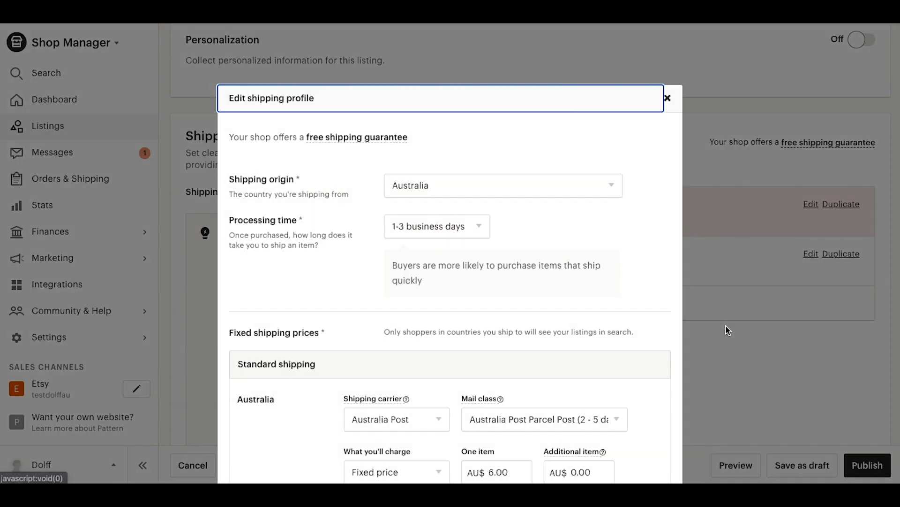
scroll(569, 379, down, 3)
scroll(570, 379, down, 10)
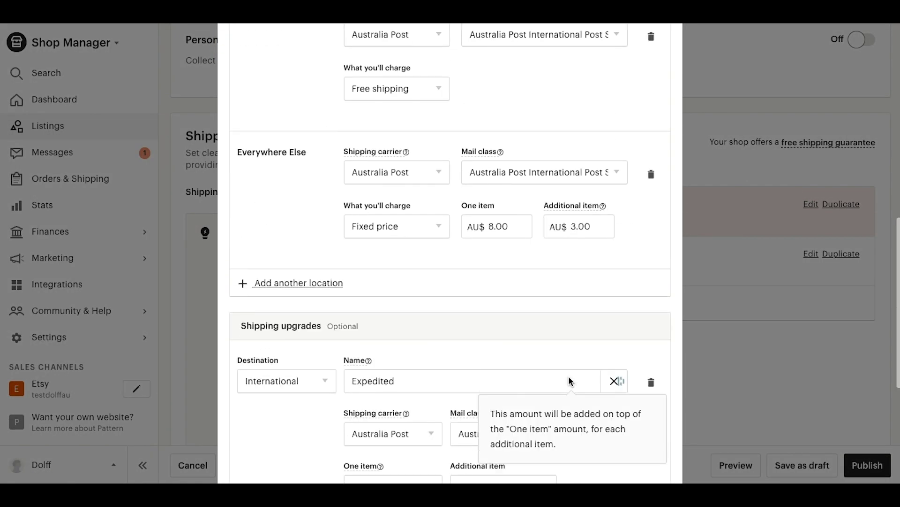
click(574, 378)
scroll(727, 426, down, 6)
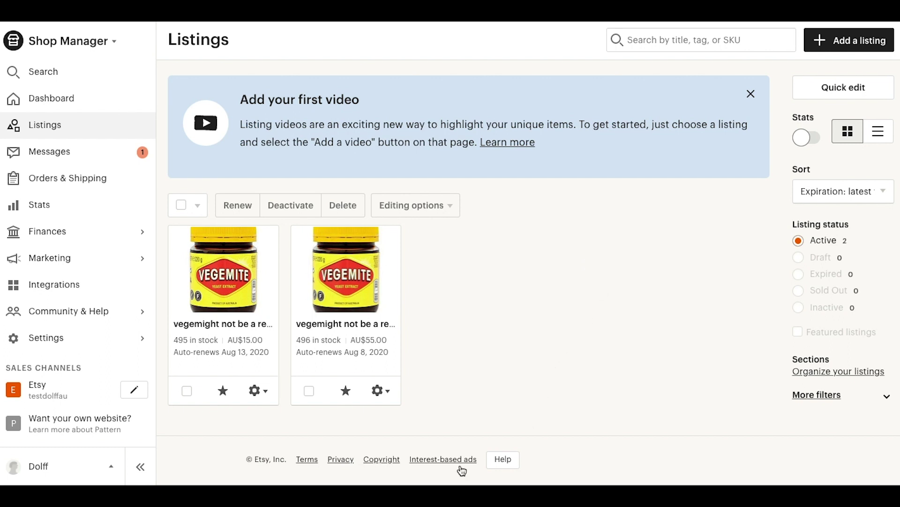
Step: Select both Vegemite listings and choose Free Shipping US in Change shipping profiles
click(309, 391)
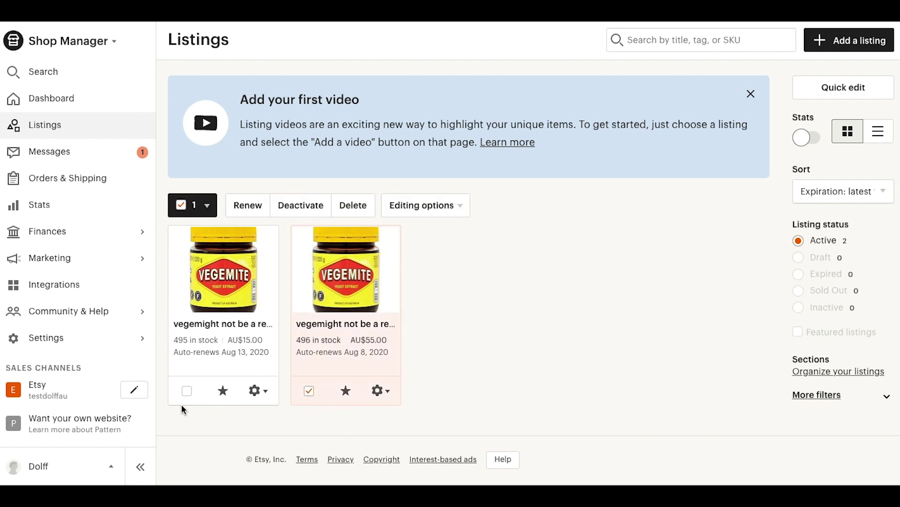
click(187, 389)
click(464, 207)
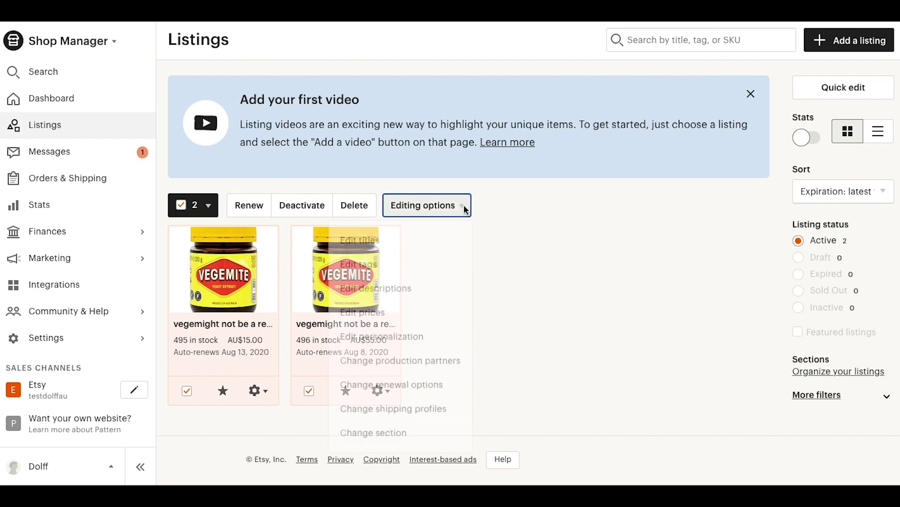
click(421, 413)
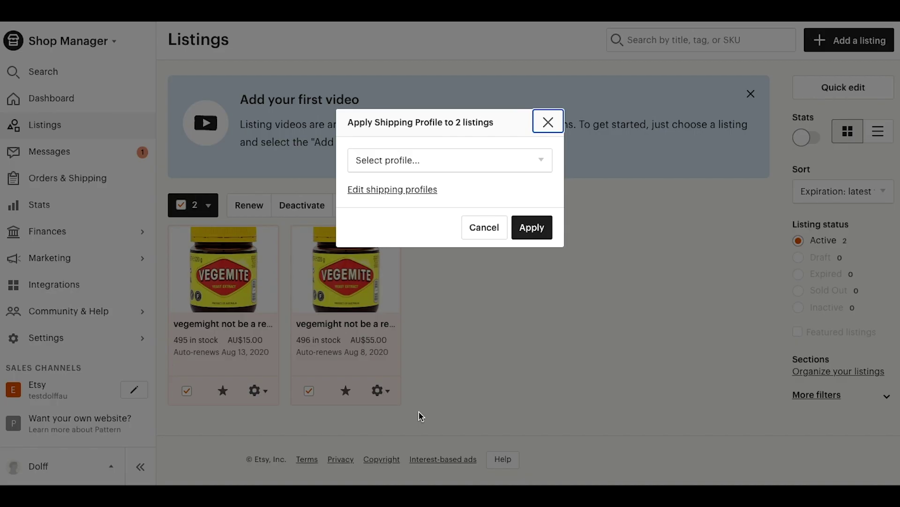
click(530, 168)
click(504, 221)
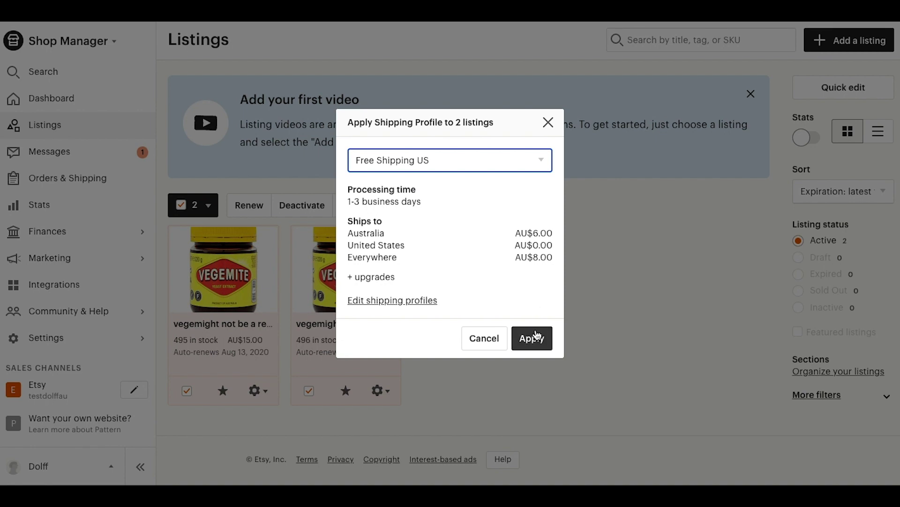